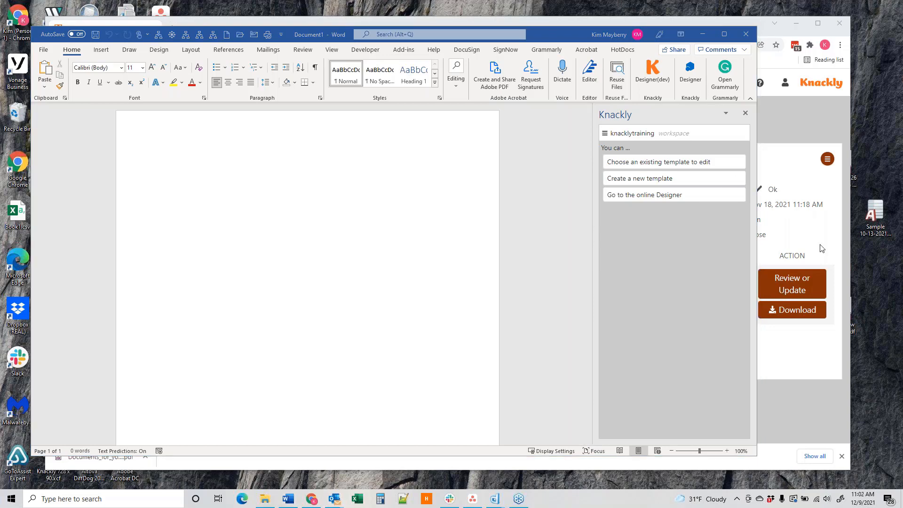
Open the existing Letter template and replace the [letterhead] placeholder with the sender's full name and "Knackly" on separate lines
left_click(654, 162)
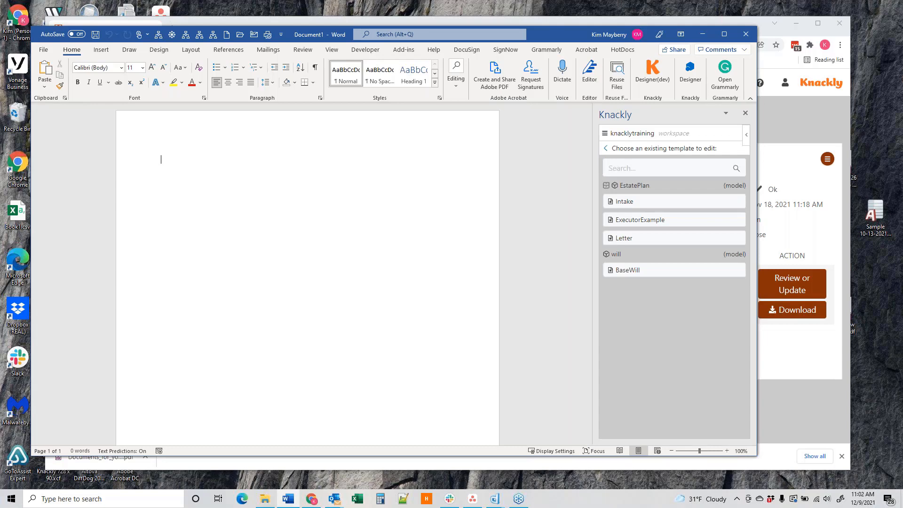
left_click(634, 238)
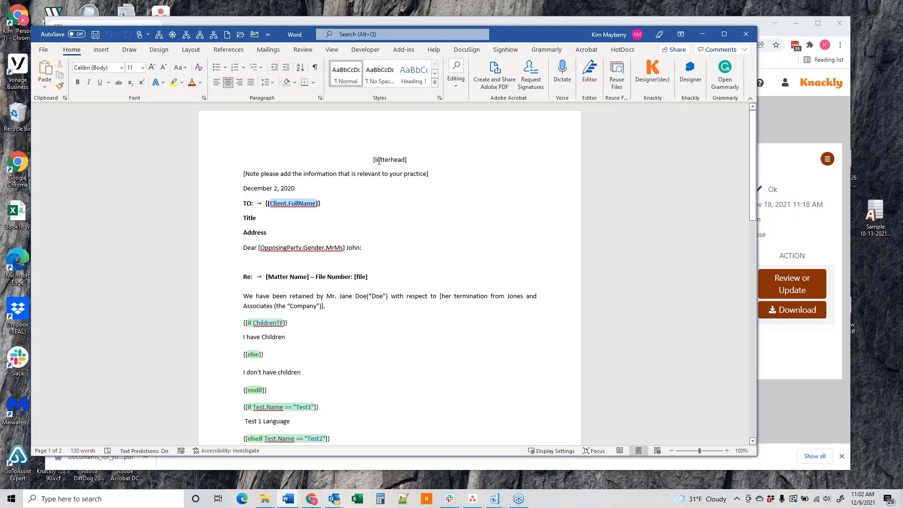
triple_click(411, 159)
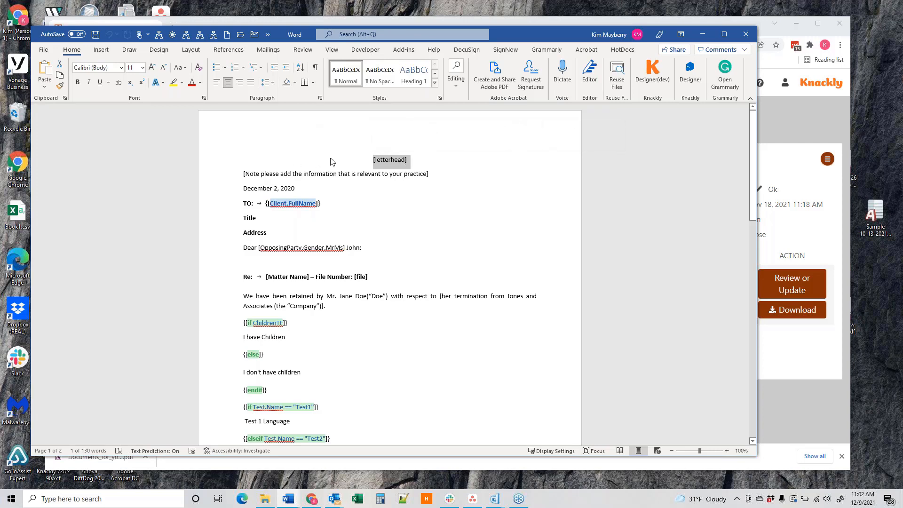
triple_click(405, 160)
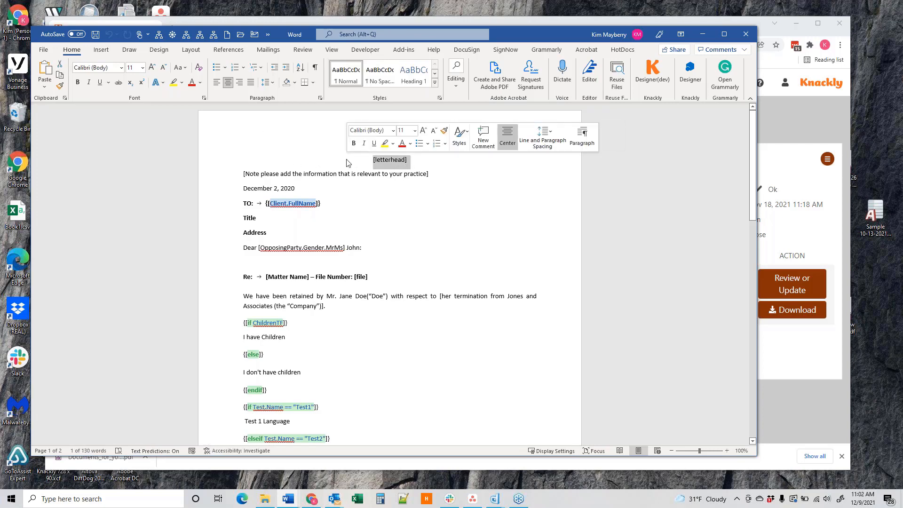
type("Kim Mayberry")
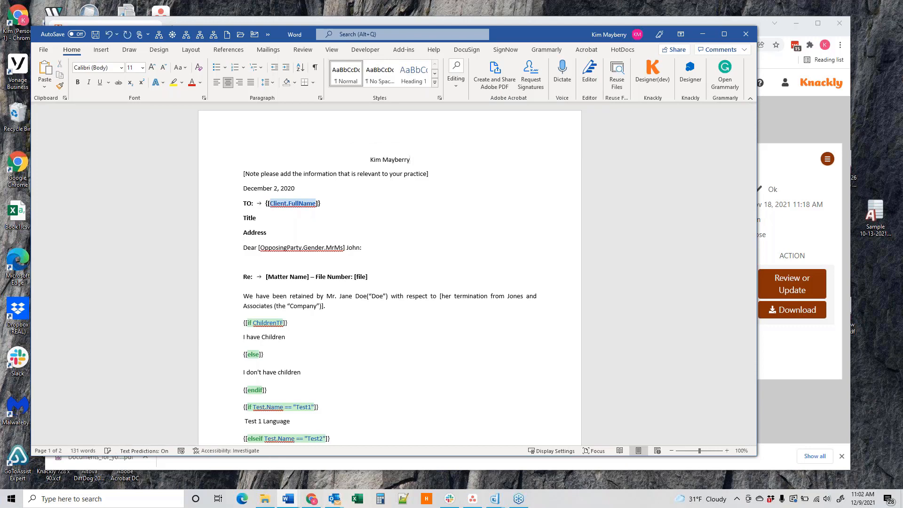
key("Return")
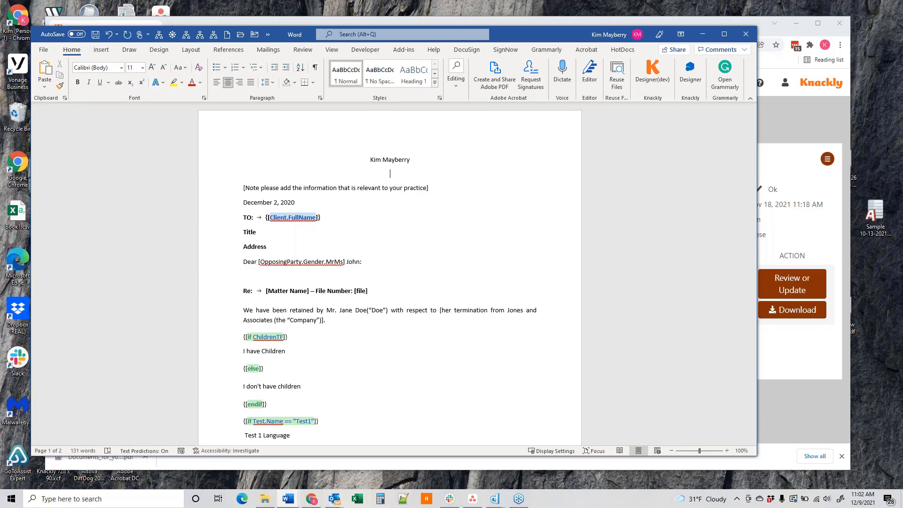
type("Knackly")
key("Return")
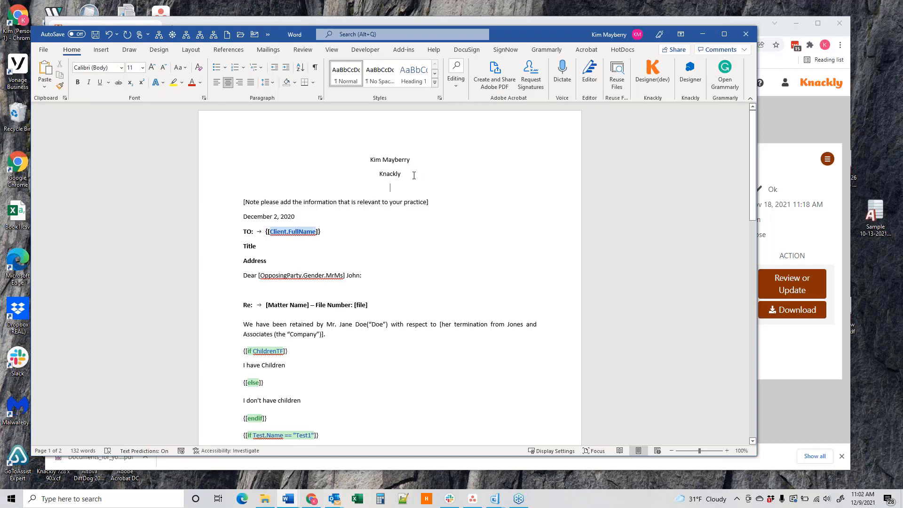
Create a blank template named LetterHead on the EstatePlan base model, with user access via app disabled
left_click_drag(414, 175, 366, 154)
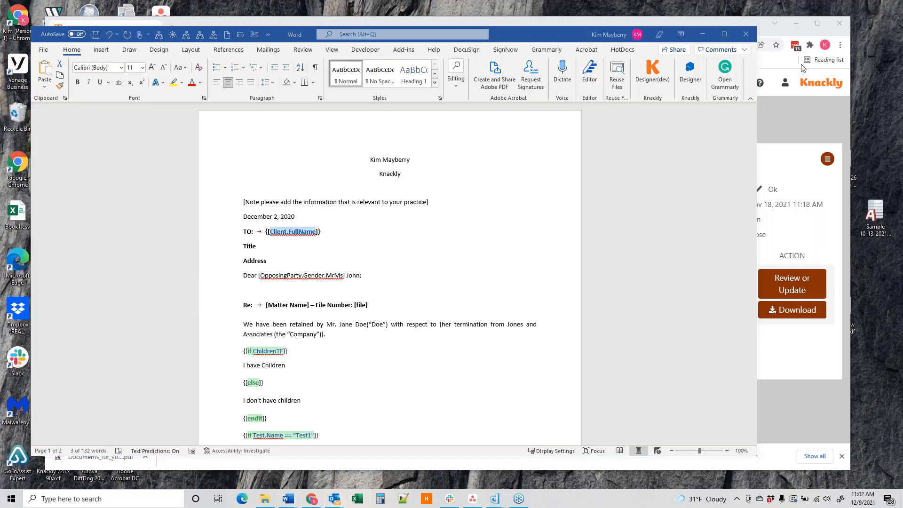
left_click(688, 78)
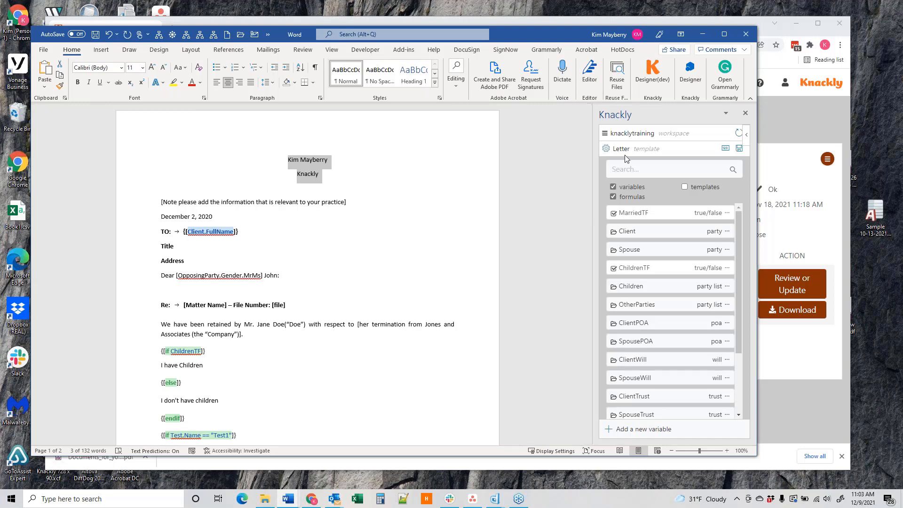
left_click(605, 134)
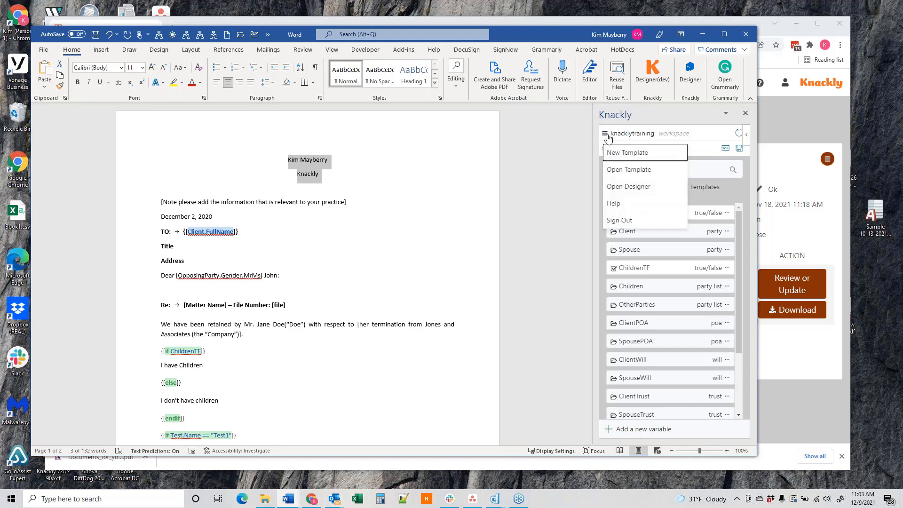
left_click(618, 153)
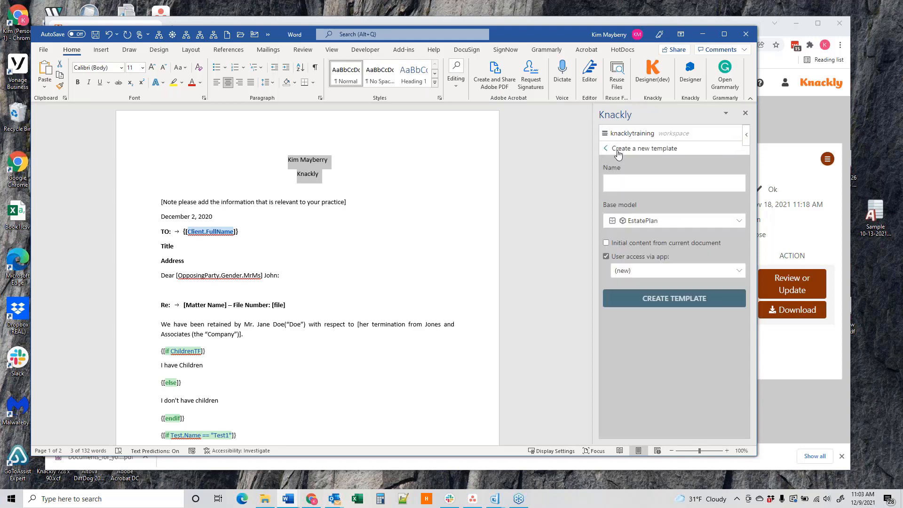
left_click(621, 183)
type("LetterHead")
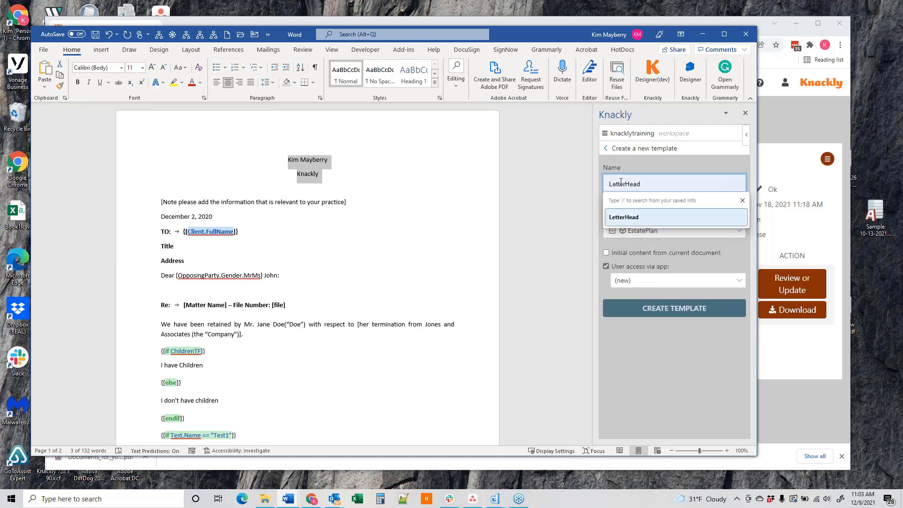
key("Tab")
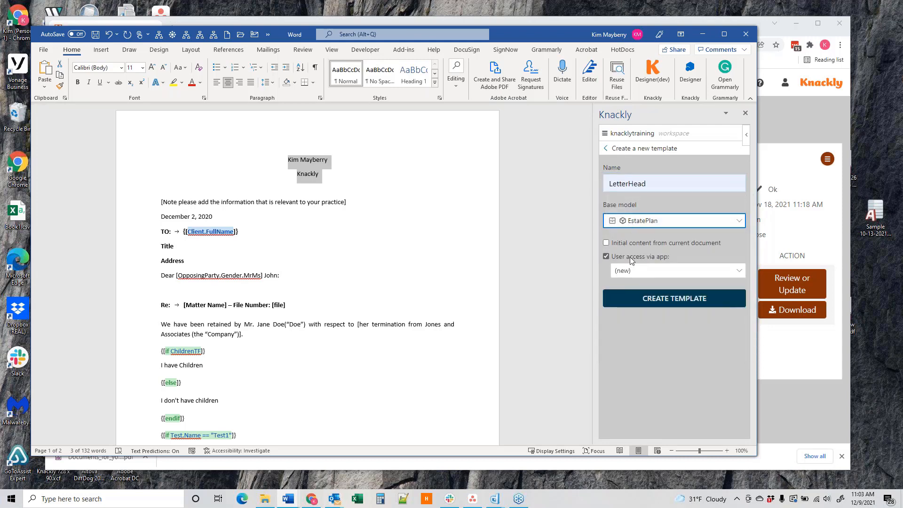
left_click(606, 256)
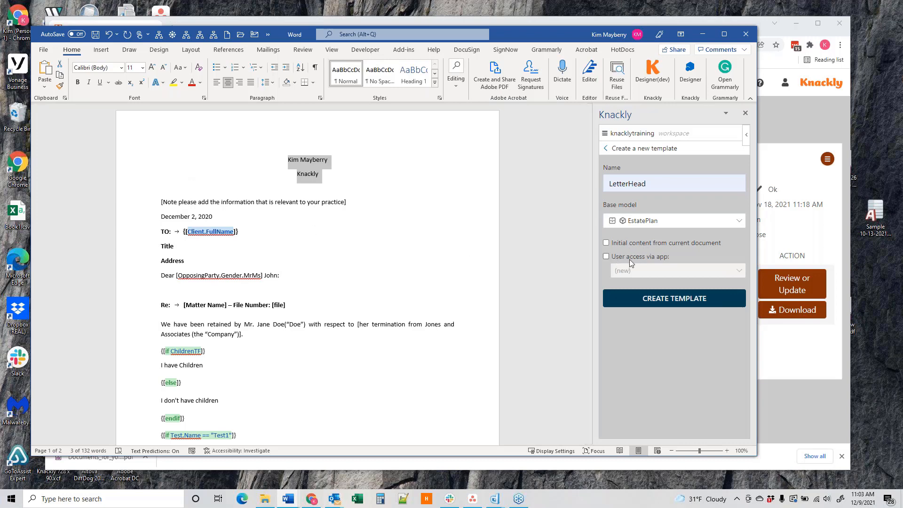
left_click(665, 301)
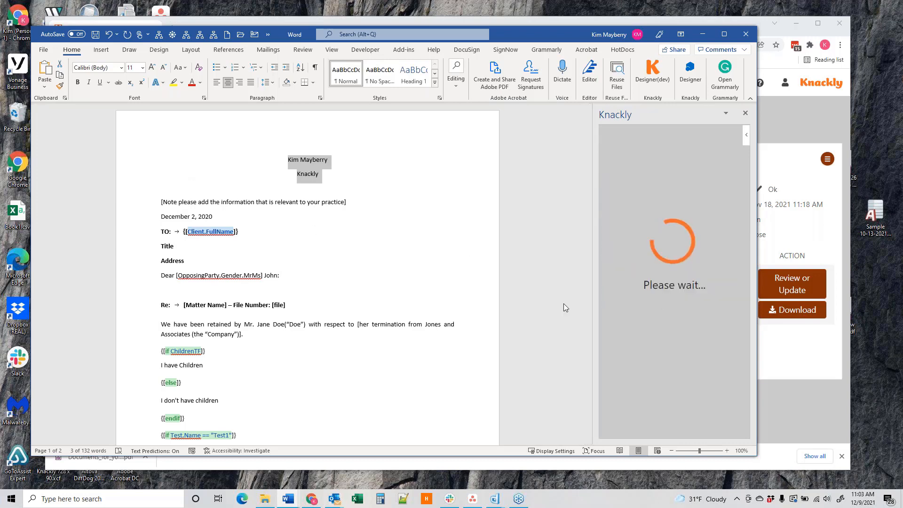
left_click(690, 71)
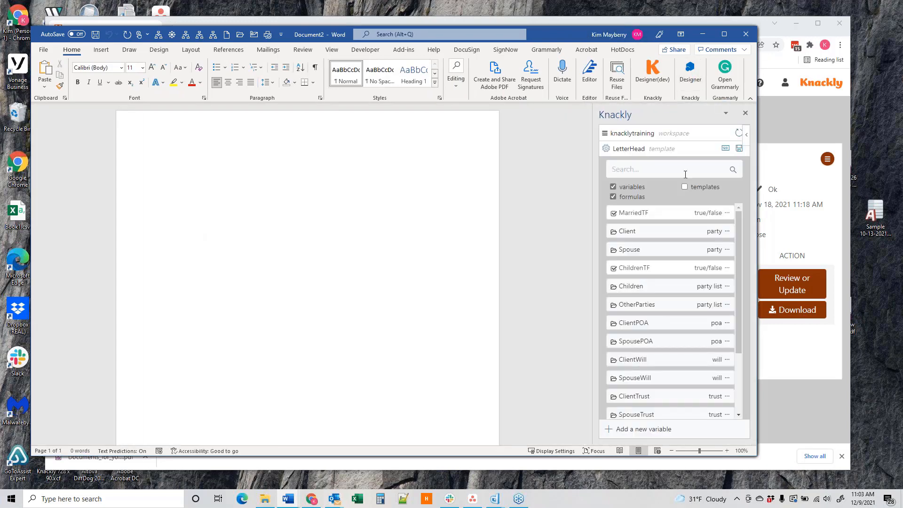
Copy the two centred letterhead lines from the Letter document into the body of the blank LetterHead template
left_click_drag(547, 40, 681, 37)
left_click(133, 202)
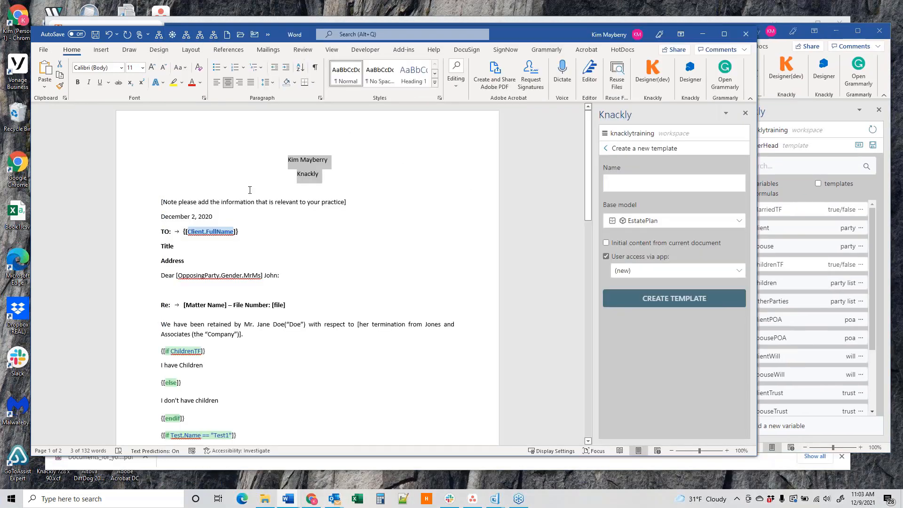
right_click(316, 172)
left_click(339, 204)
left_click(808, 110)
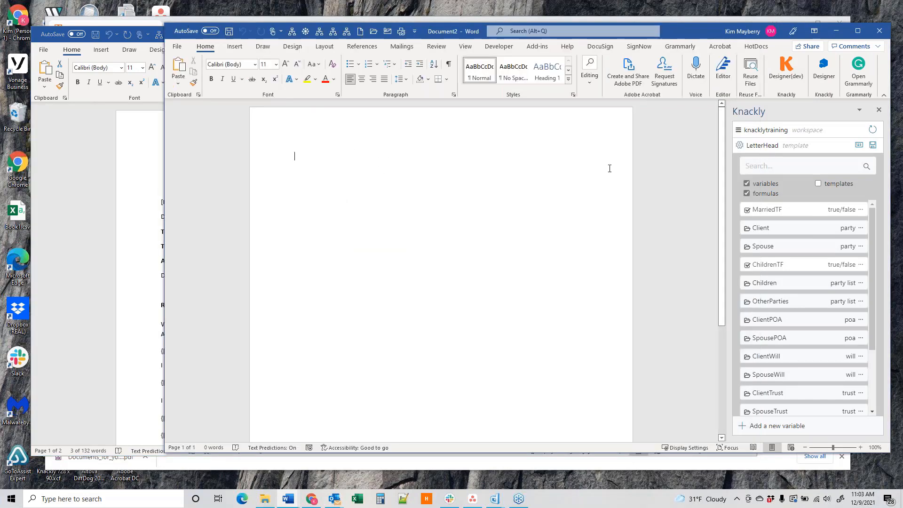
double_click(344, 125)
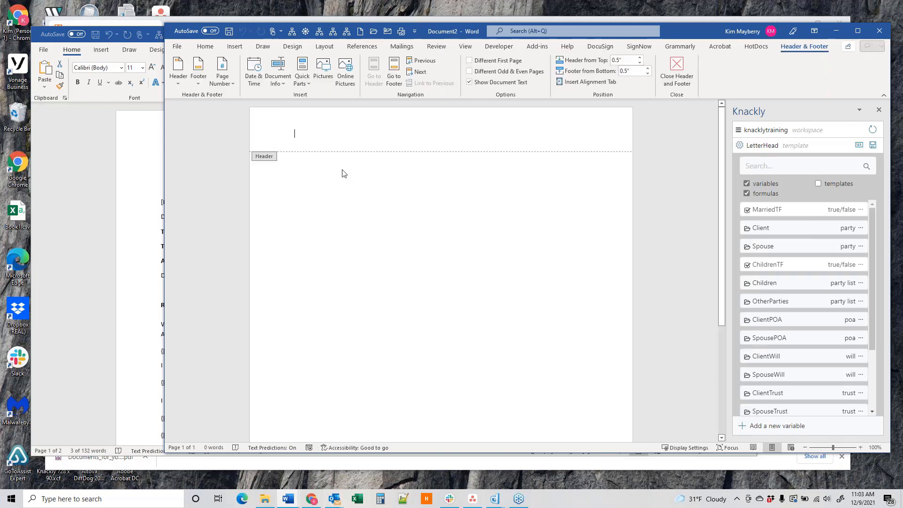
key("Escape")
key("ctrl+v")
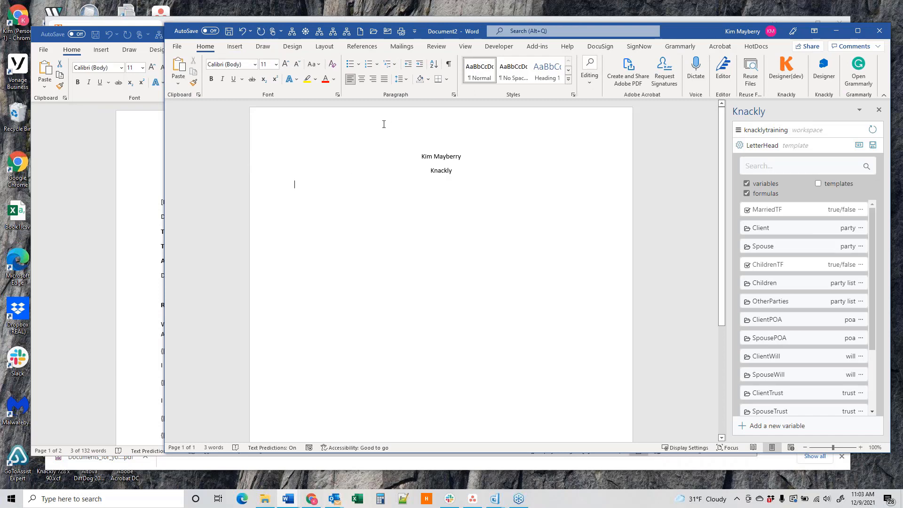
Insert the ice cream cones stock illustration below the letterhead lines and shrink it to about 1.96" square
left_click(234, 47)
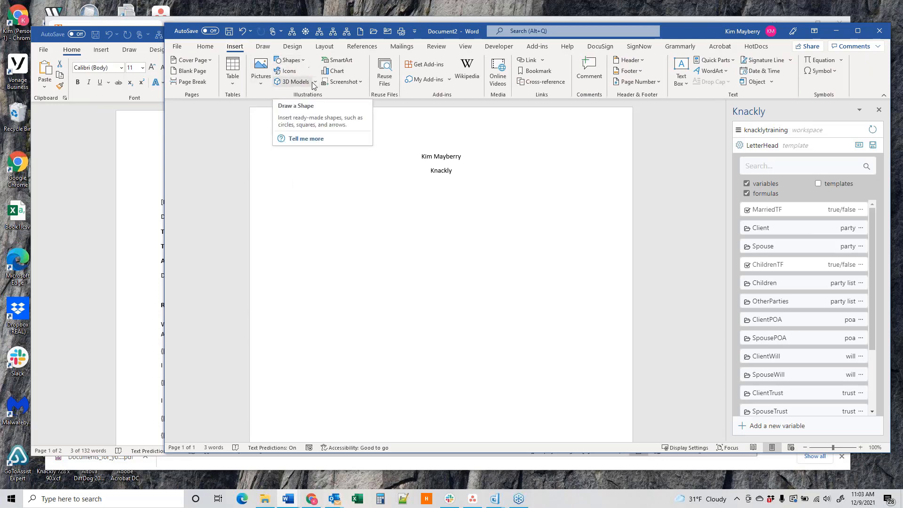
left_click(262, 84)
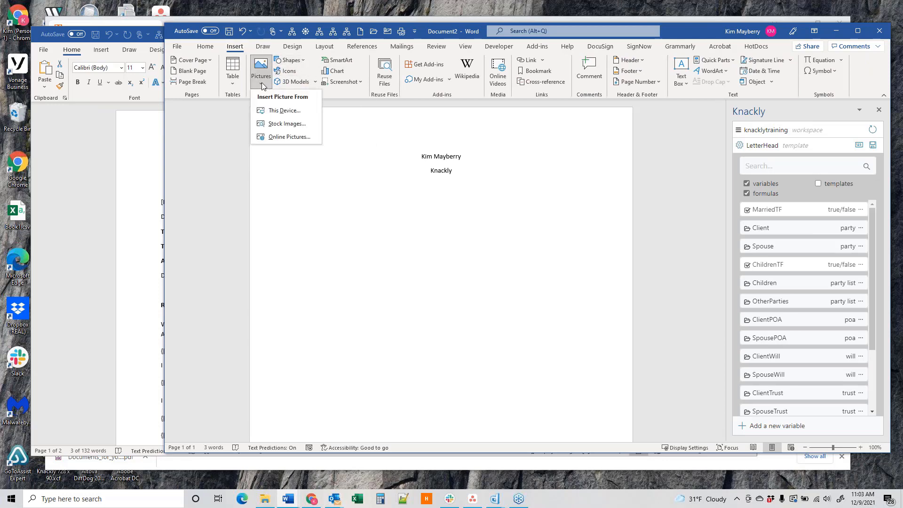
left_click(272, 123)
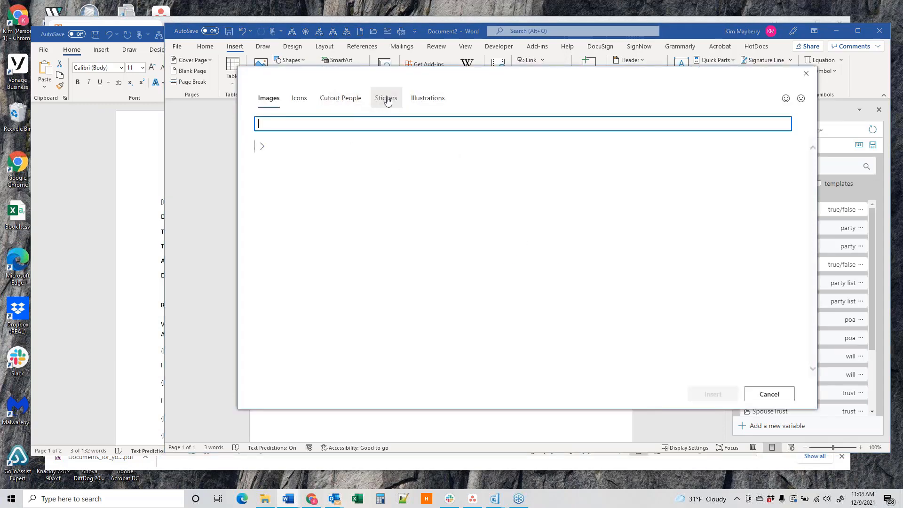
left_click(429, 98)
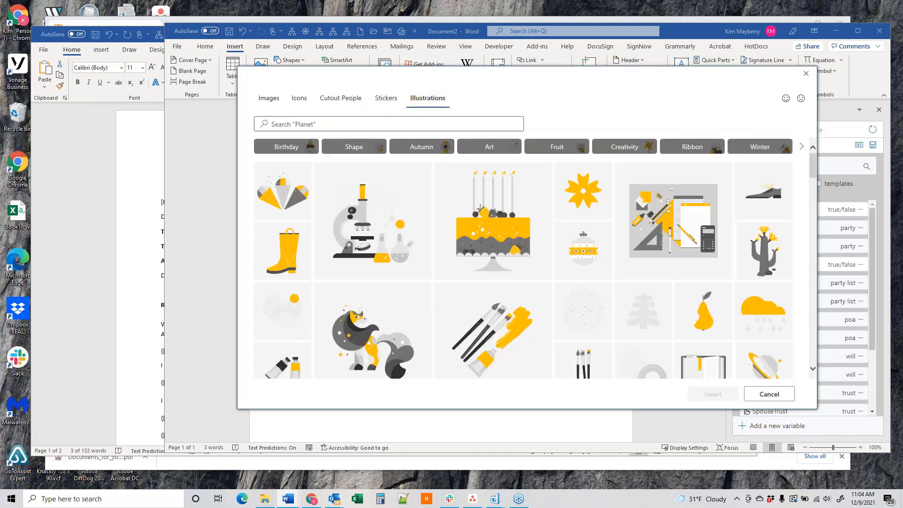
left_click(280, 203)
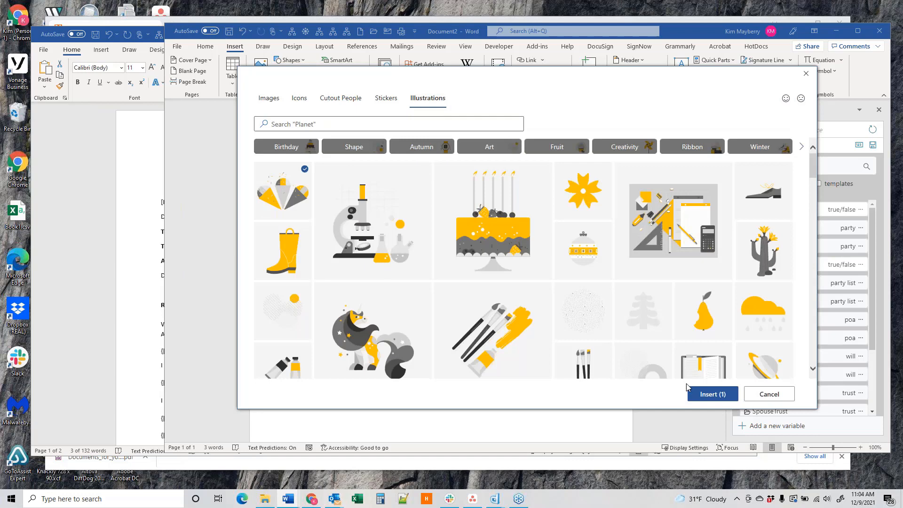
left_click(709, 395)
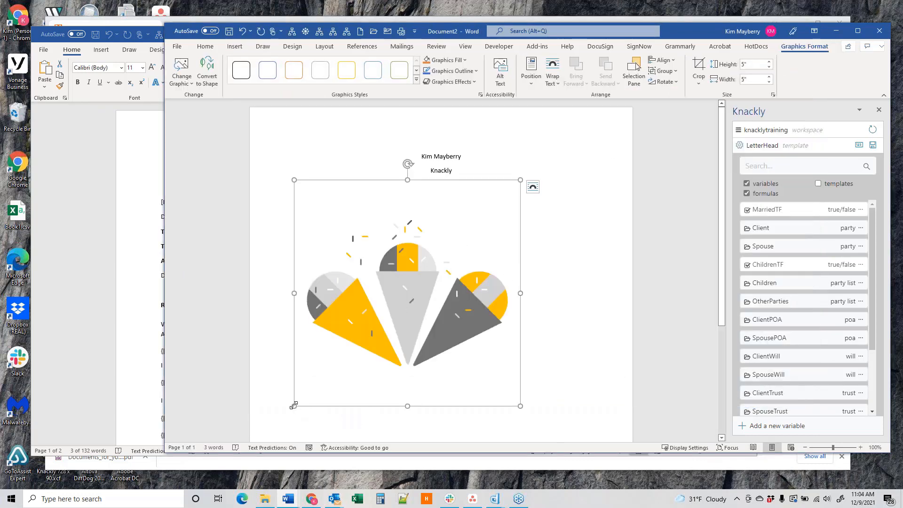
left_click_drag(294, 406, 374, 242)
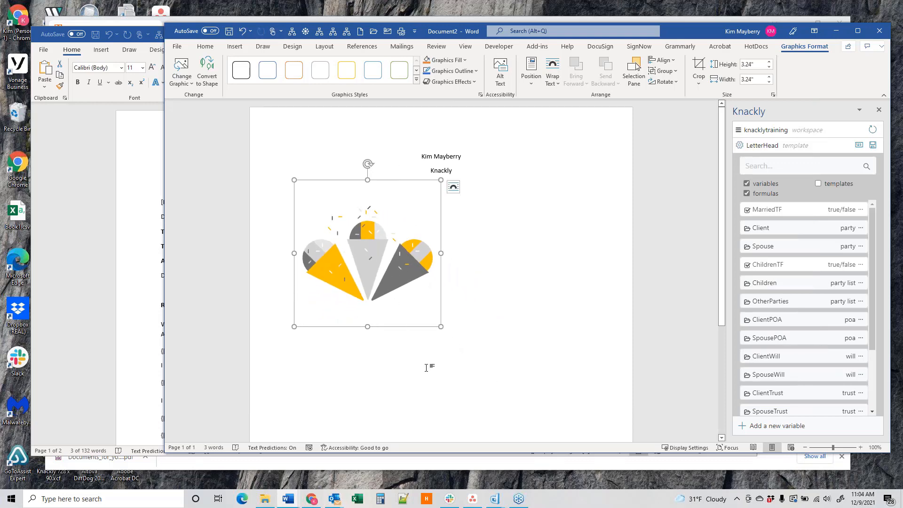
left_click_drag(441, 326, 383, 269)
Apply Square text wrapping to the illustration and fit it at a smaller size beside the letterhead lines
left_click(396, 187)
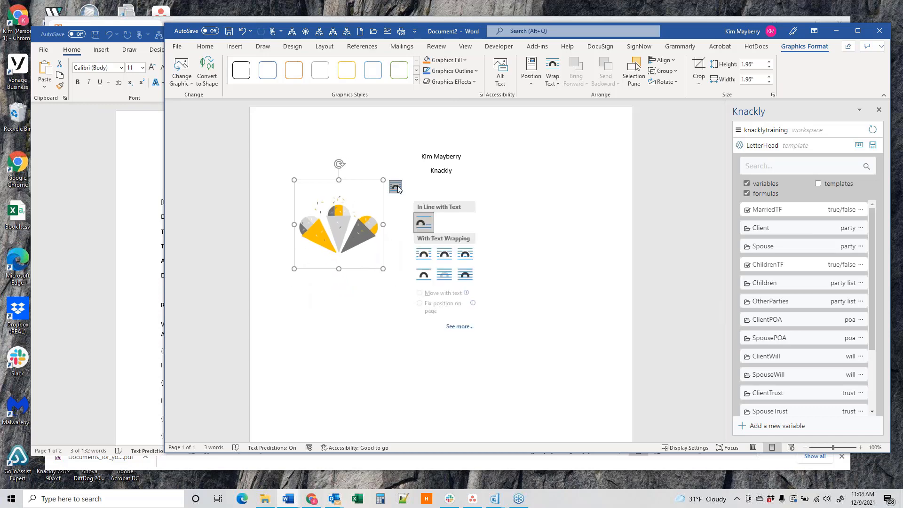
left_click(424, 254)
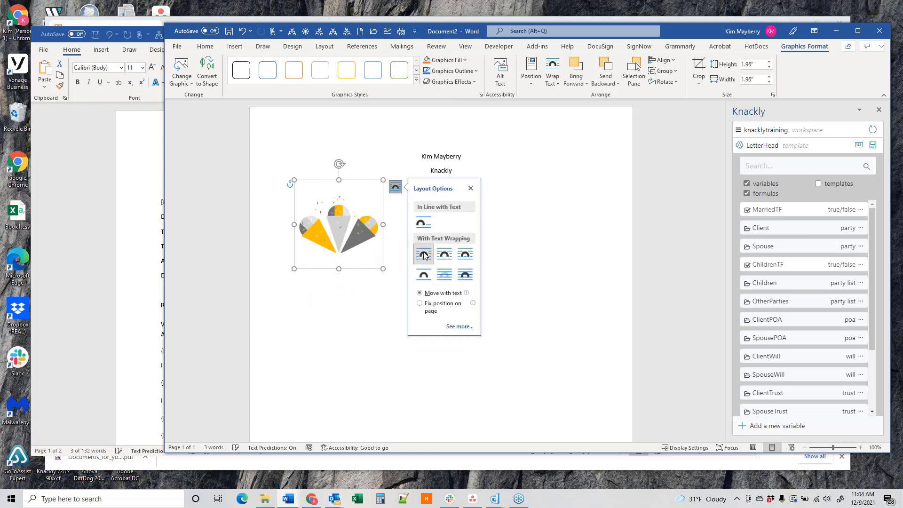
left_click(414, 153)
left_click(348, 214)
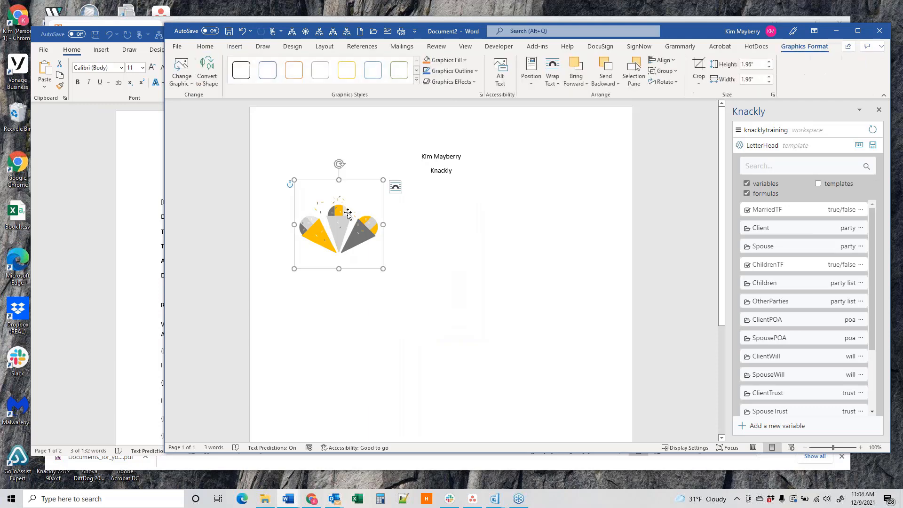
left_click_drag(348, 214, 348, 186)
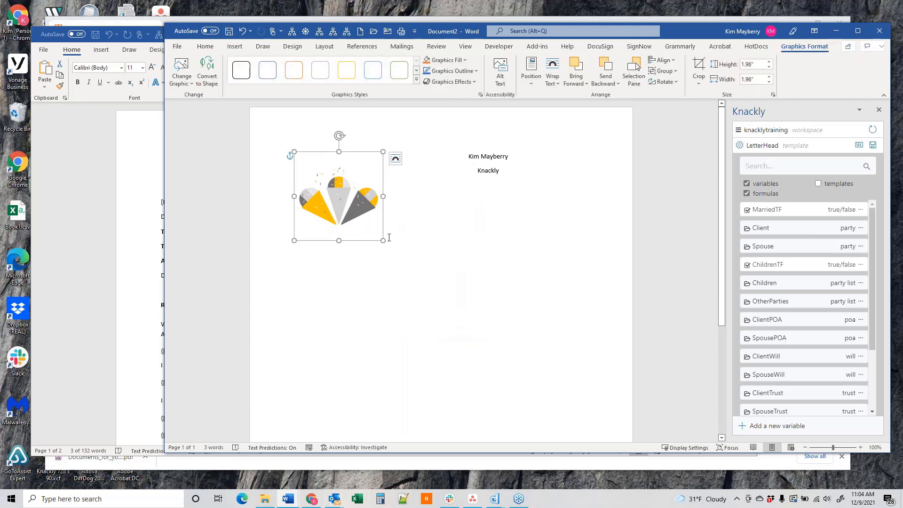
left_click_drag(383, 240, 347, 204)
left_click(352, 183)
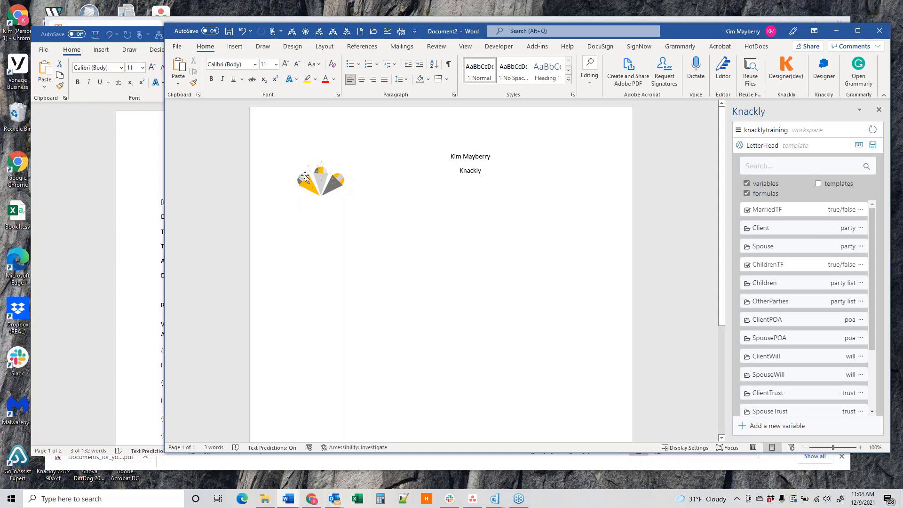
Publish the LetterHead template to Knackly and return to the Letter template's list of variables
left_click(873, 146)
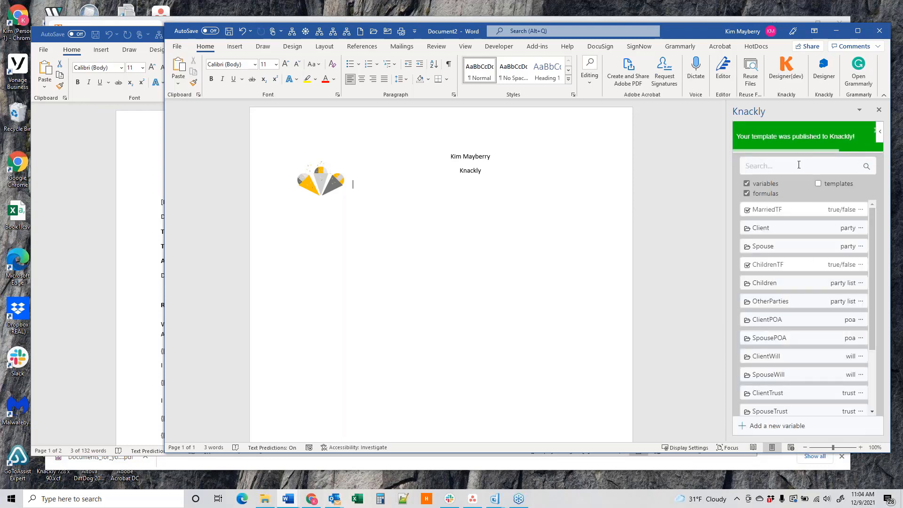
left_click(138, 187)
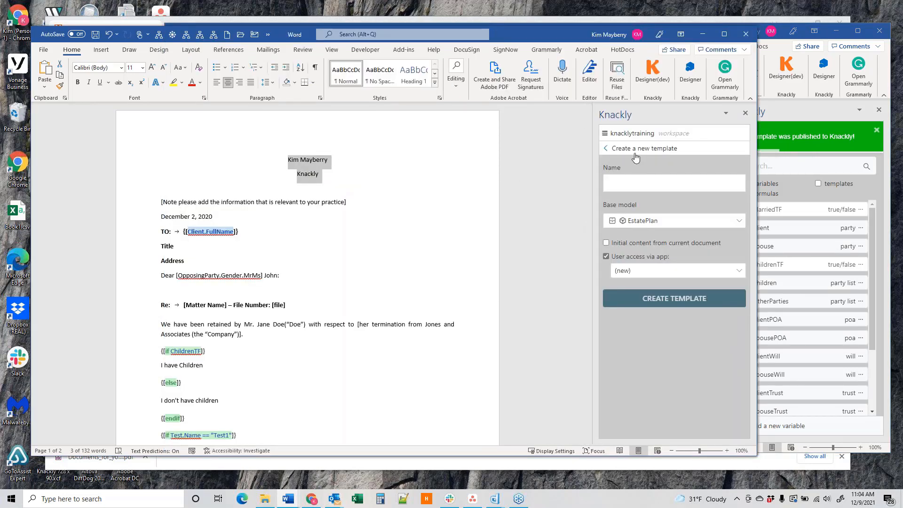
left_click(607, 150)
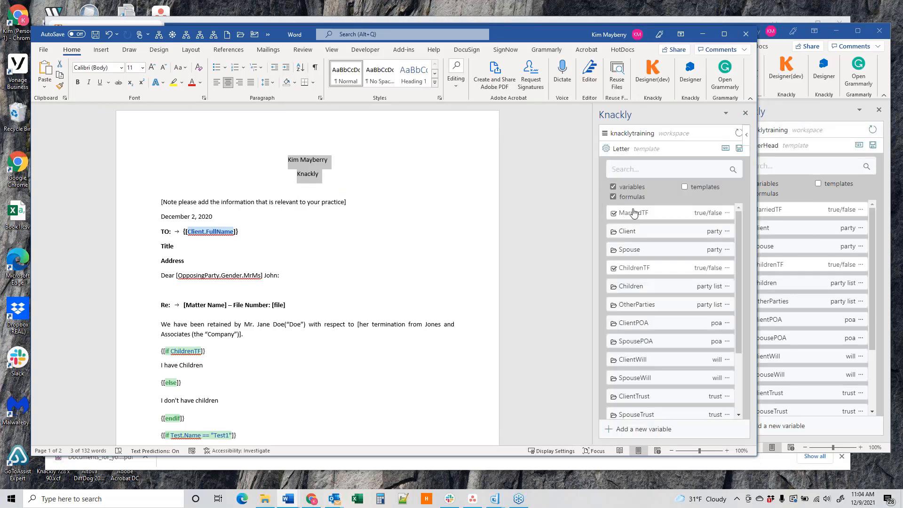
Refresh the Knackly workspace data and include templates in the Letter template's variable list to find LetterHead
left_click(737, 134)
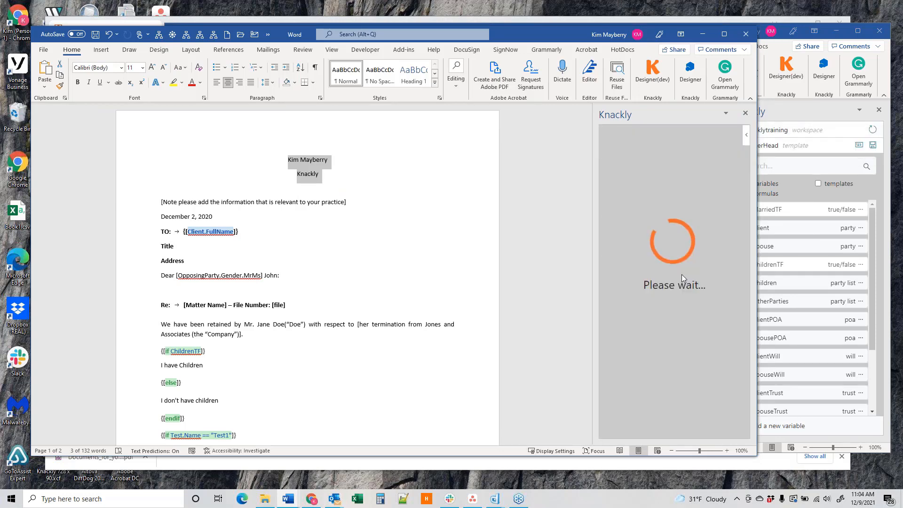
scroll(683, 278, "down", 3)
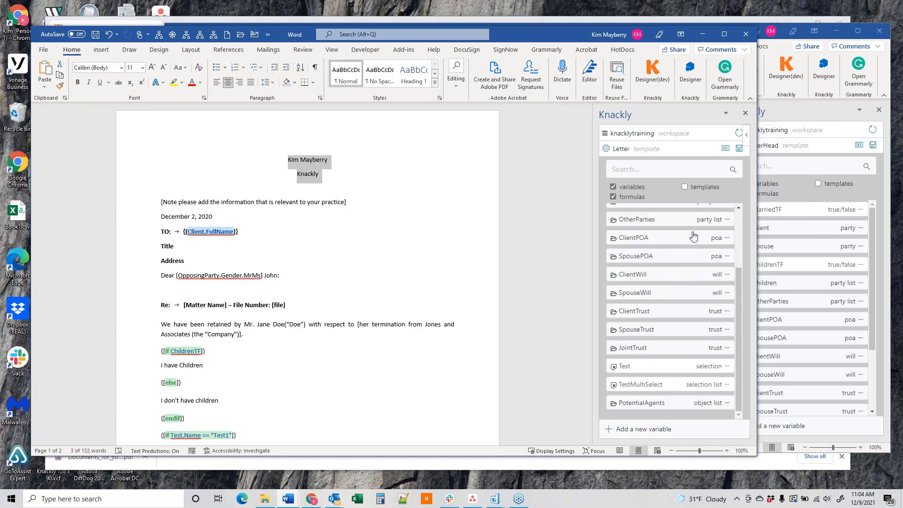
scroll(692, 236, "up", 3)
left_click(685, 188)
scroll(680, 292, "down", 4)
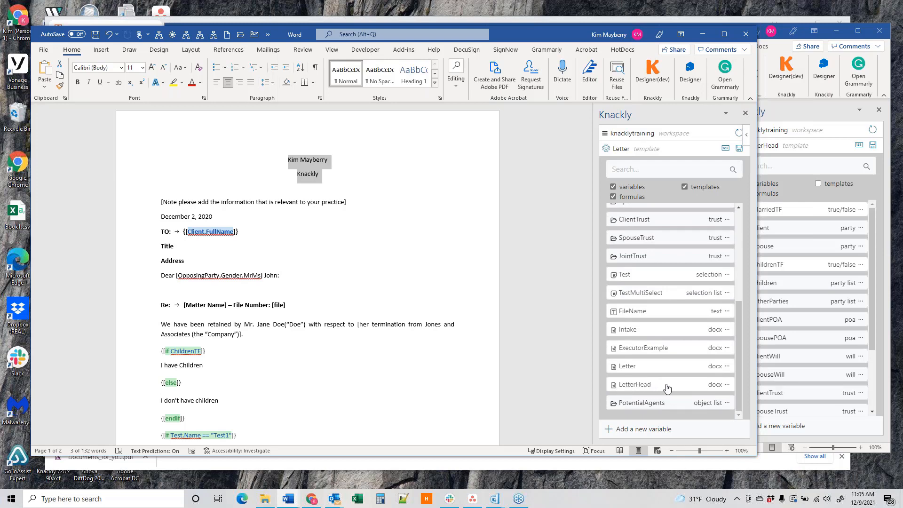
Replace the two centred letterhead lines in the Letter template with a reference to the LetterHead template
left_click(323, 167)
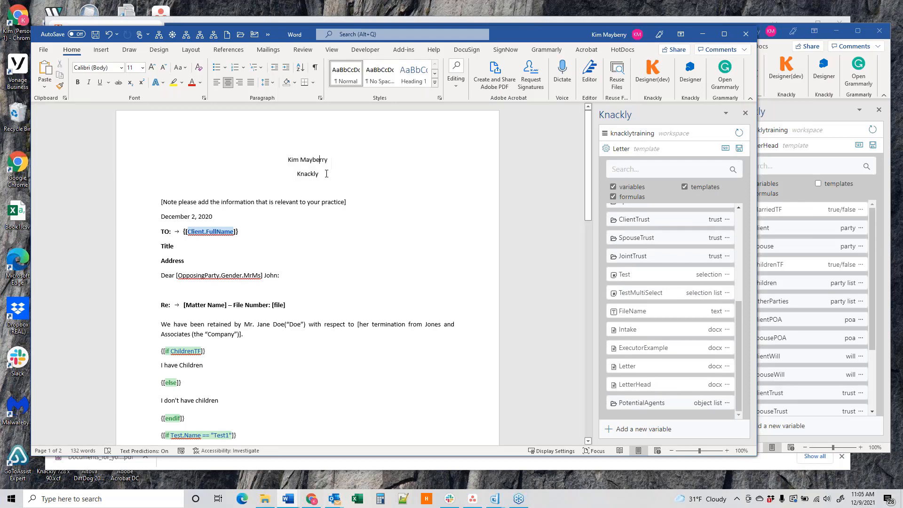
left_click_drag(327, 176, 287, 161)
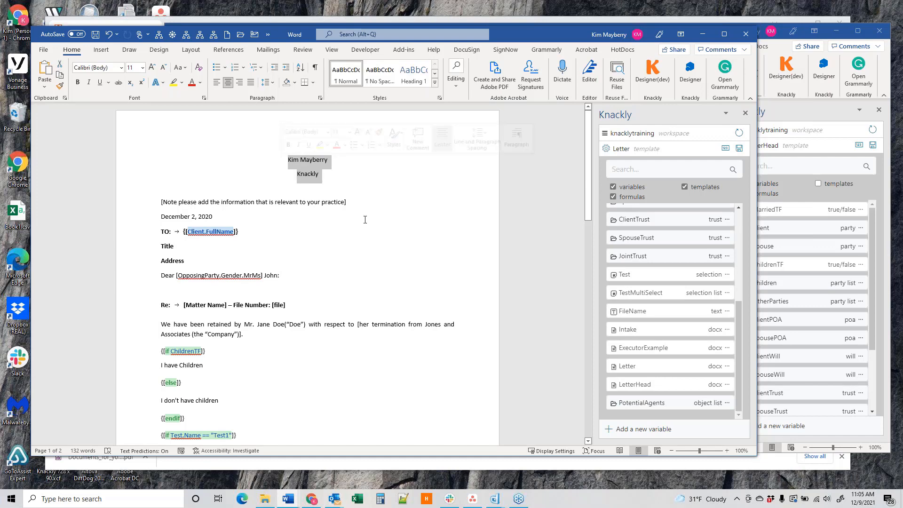
left_click(647, 386)
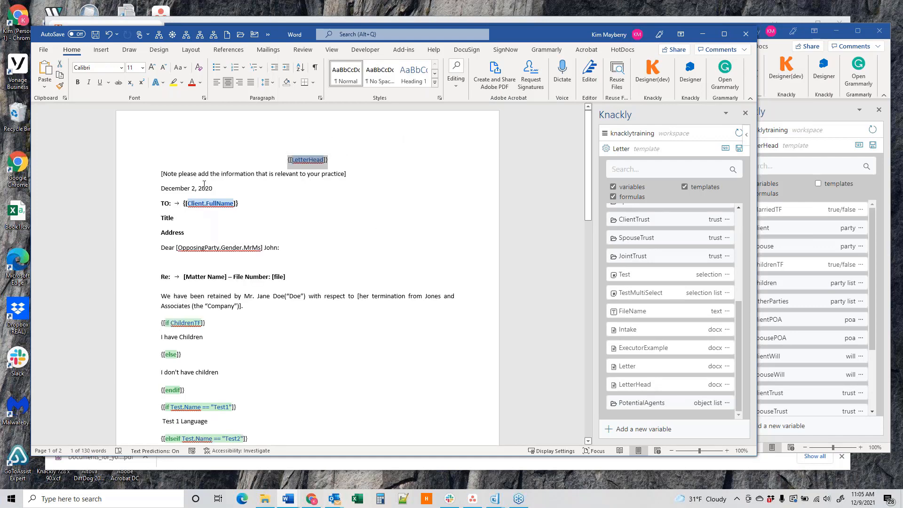
Add a blank line between the LetterHead field and the note paragraph, and publish the Letter template to Knackly
left_click(160, 174)
key("Return")
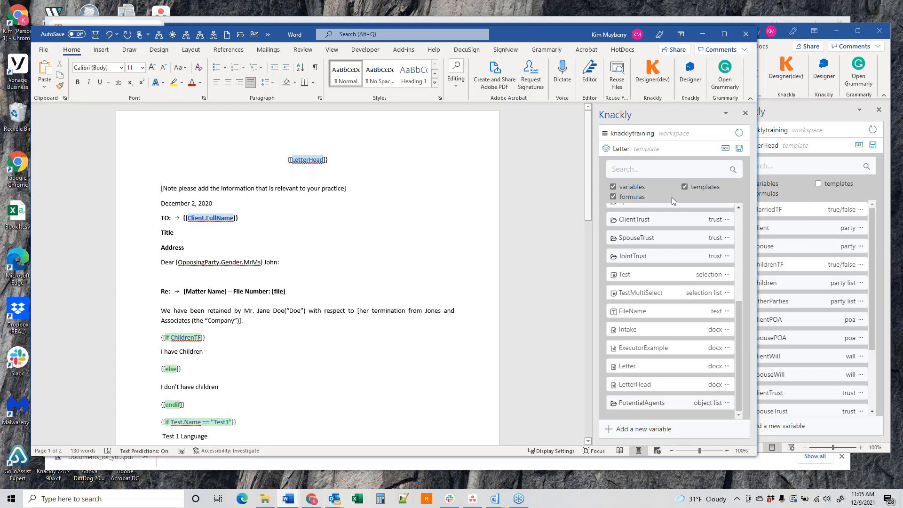
left_click(739, 150)
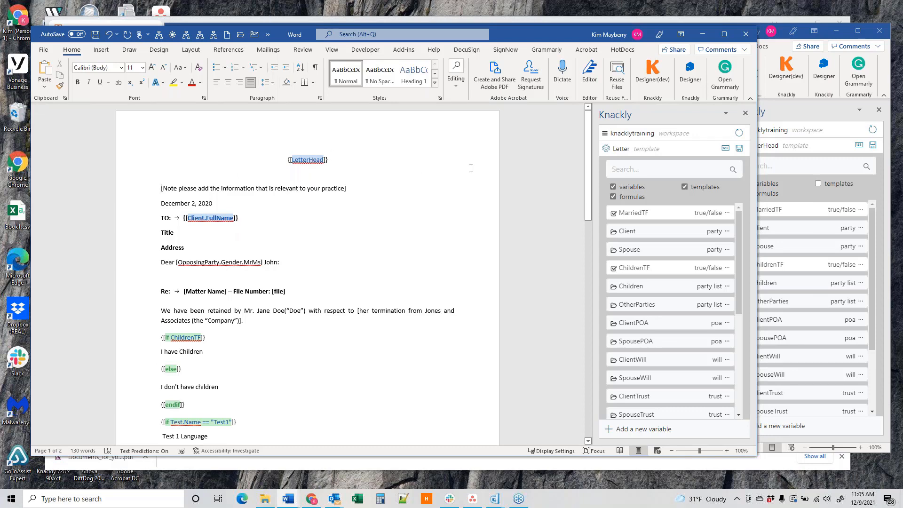
In the Knackly site in Chrome, rerun the Letter app for the existing Estate Planning record and open the generated Letter.docx
left_click(696, 17)
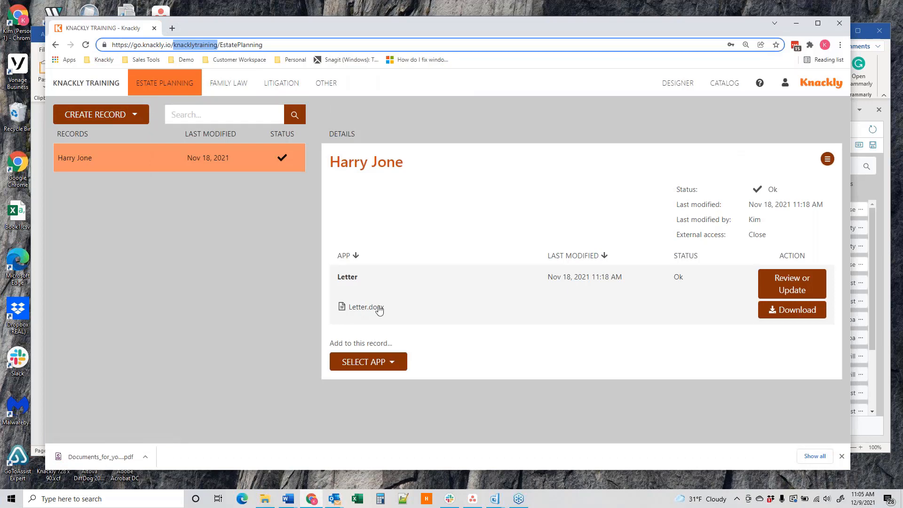
left_click(781, 286)
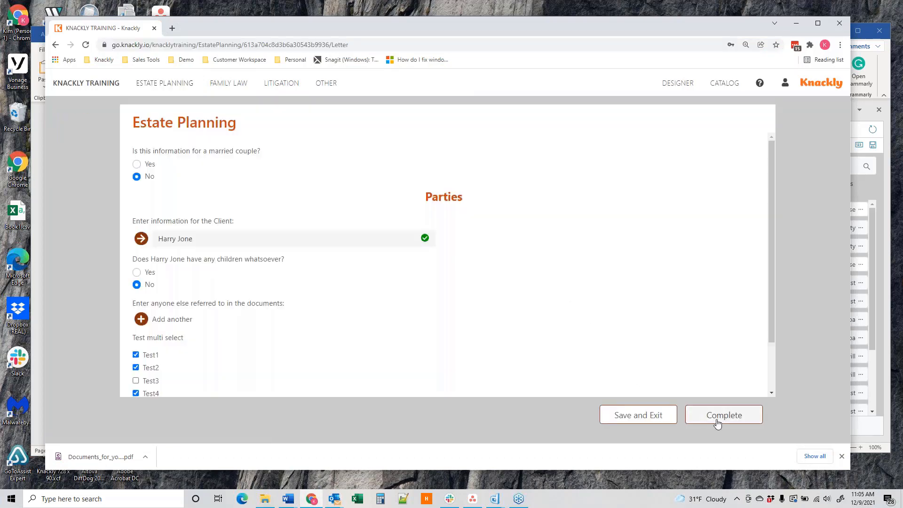
left_click(717, 417)
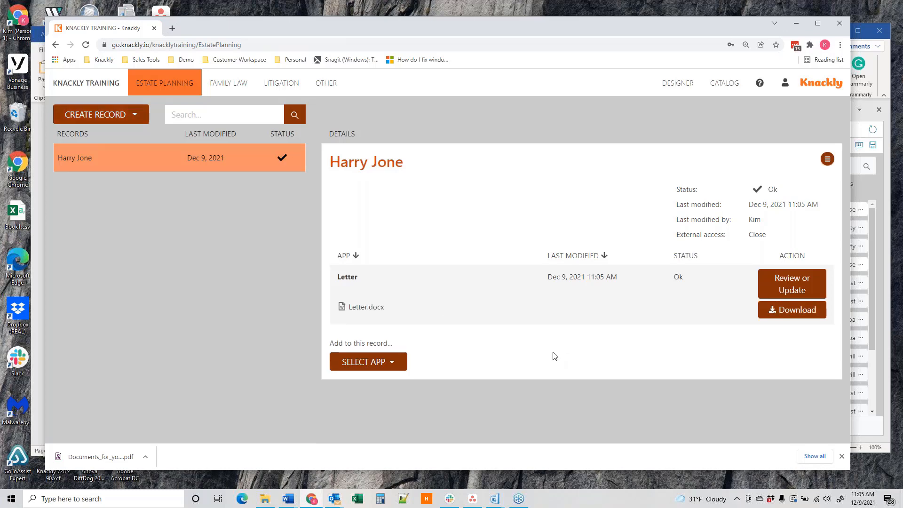
left_click(352, 309)
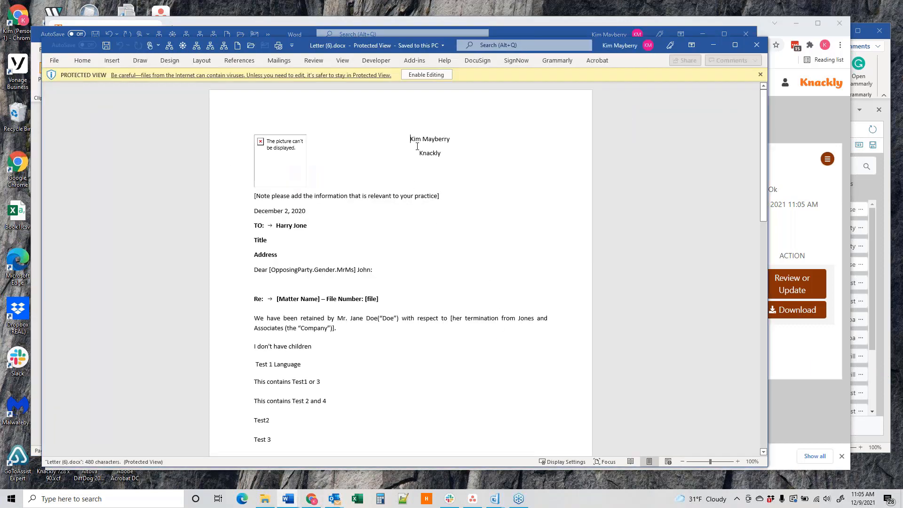
Enable editing in the generated letter, check the picture placeholder beside the letterhead lines, and close the document
left_click(428, 76)
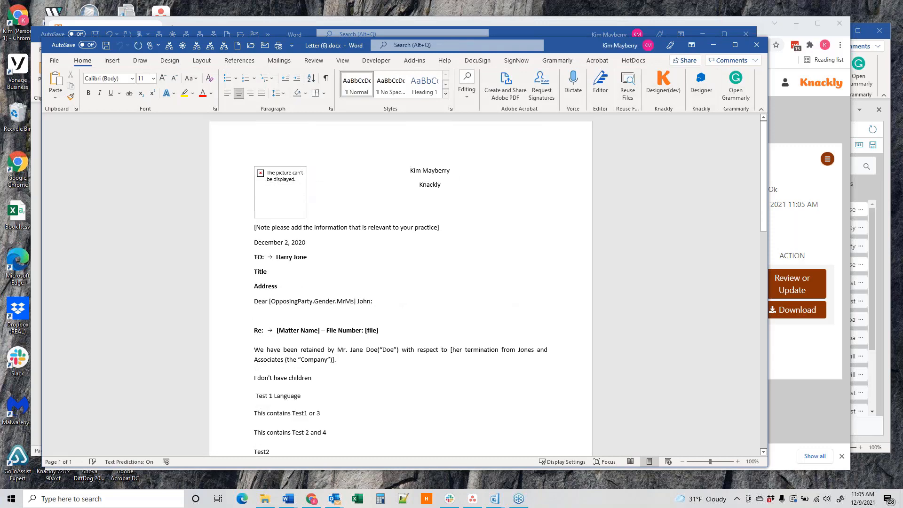
right_click(282, 181)
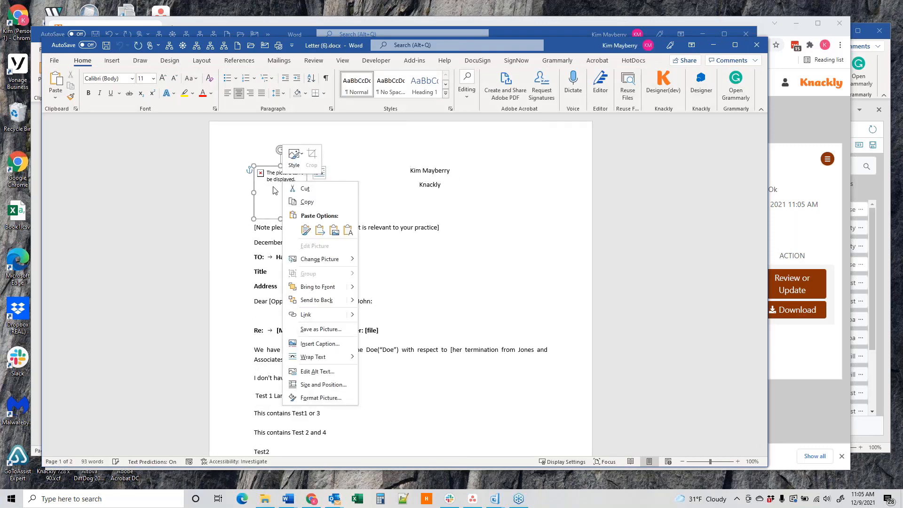
left_click(330, 175)
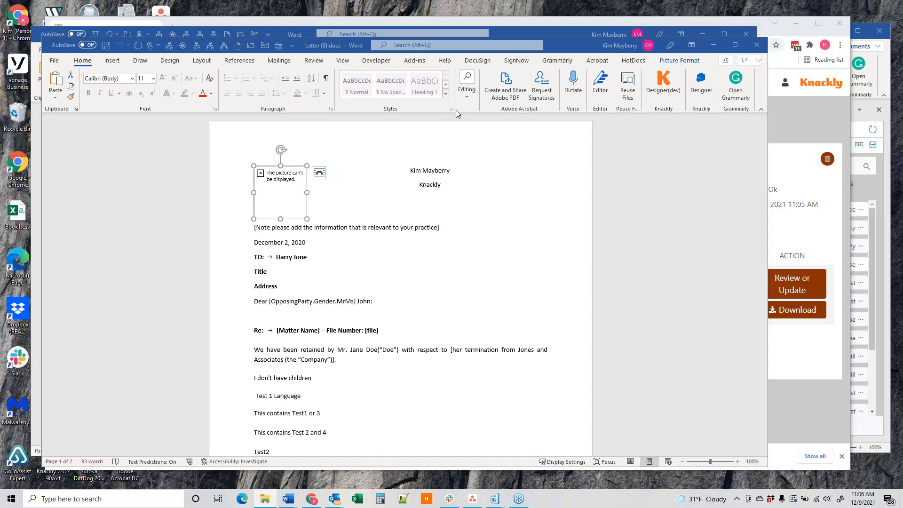
left_click(757, 44)
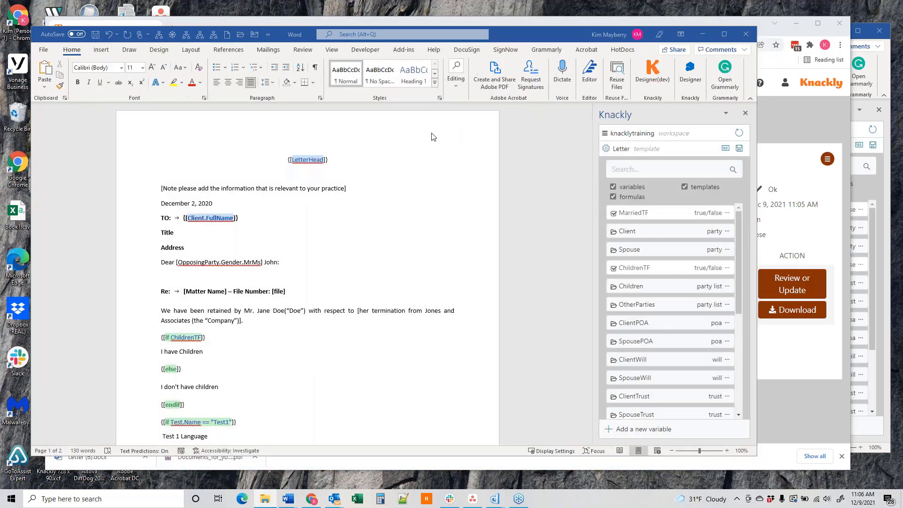
In the LetterHead template, replace the Knackly text line with the copied orange Knackly logo image
mouse_move(547, 30)
left_mouse_down()
mouse_move(551, 60)
mouse_move(543, 27)
left_mouse_up()
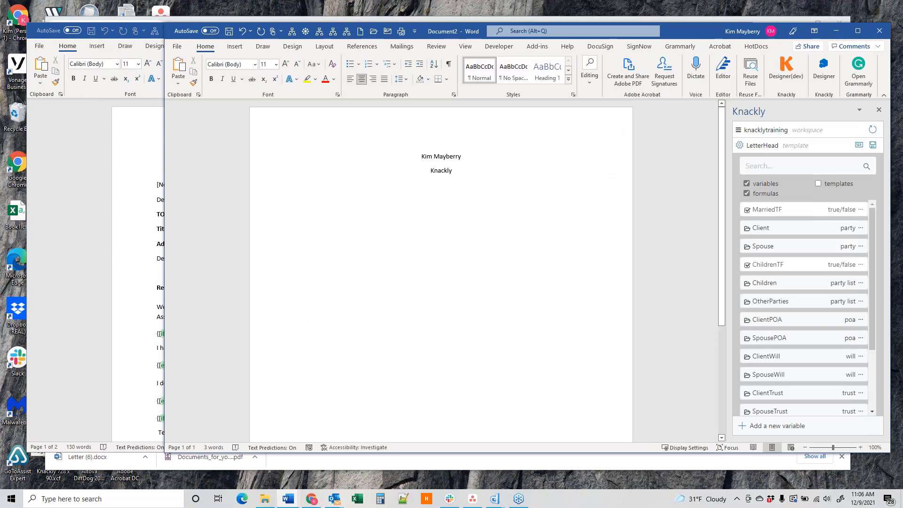
left_click(468, 172)
key("BackSpace")
key("BackSpace")
key("BackSpace")
key("BackSpace")
key("BackSpace")
key("BackSpace")
key("BackSpace")
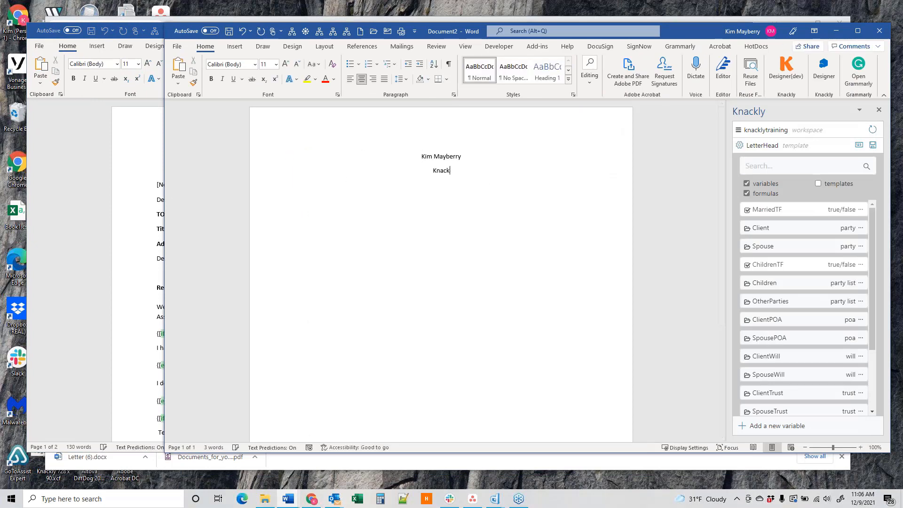
key("ctrl+v")
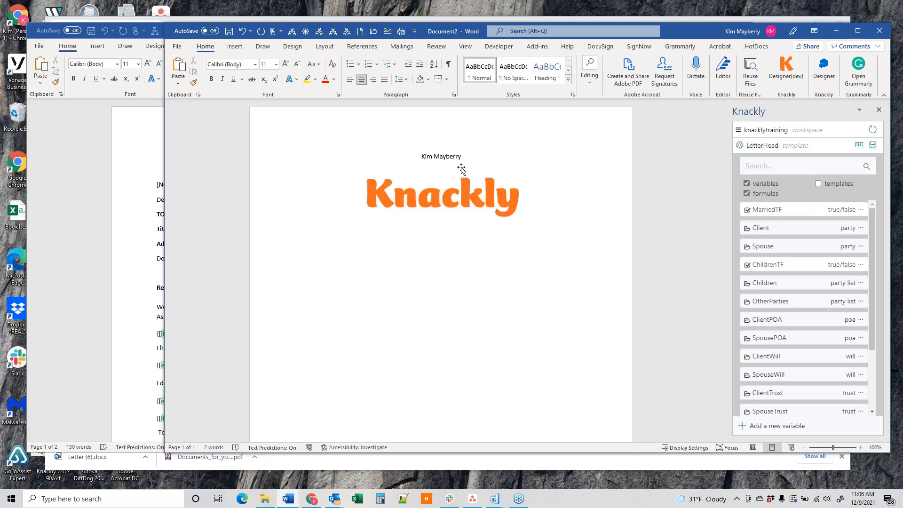
Shrink the Knackly logo to a compact size under the name line and publish the LetterHead template
left_click(456, 192)
left_click_drag(533, 224, 488, 181)
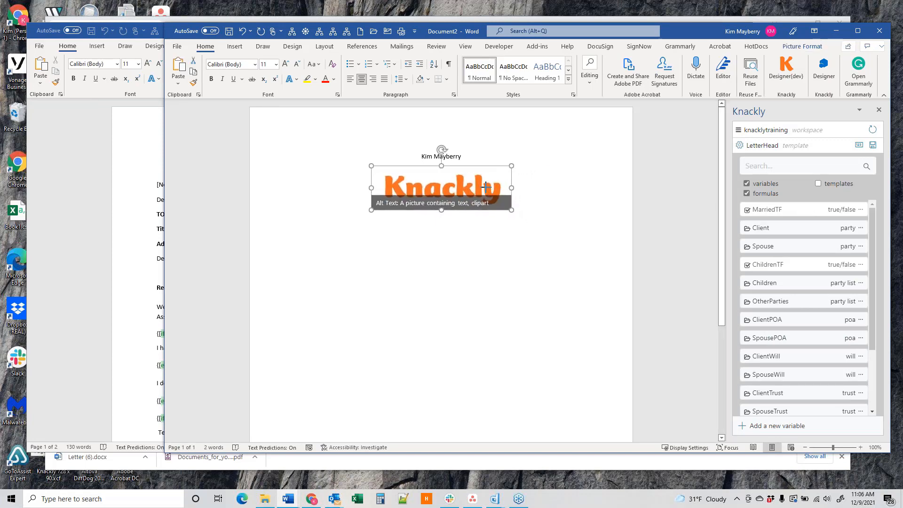
left_click_drag(371, 208, 414, 196)
left_click(518, 168)
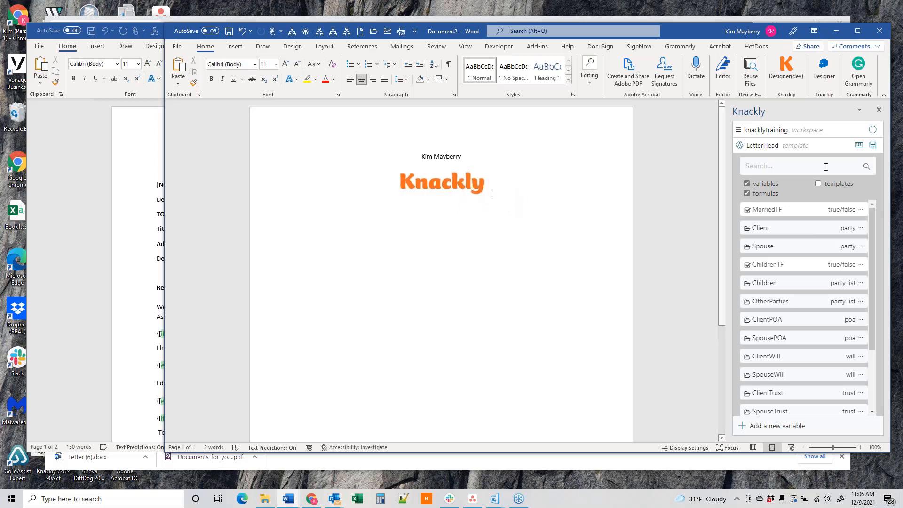
left_click(872, 144)
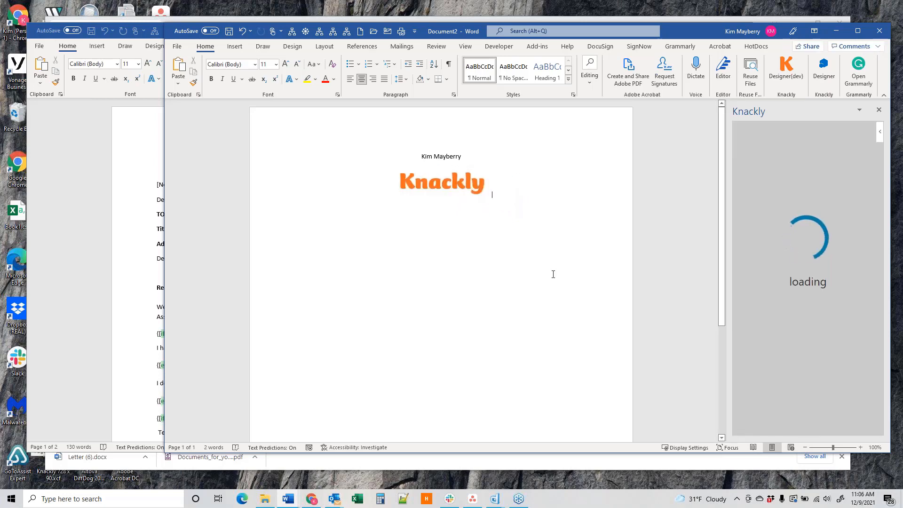
Back in the Knackly site, complete the record's Letter interview again and open the regenerated Letter.docx to check the logo
left_click(312, 500)
left_click(792, 284)
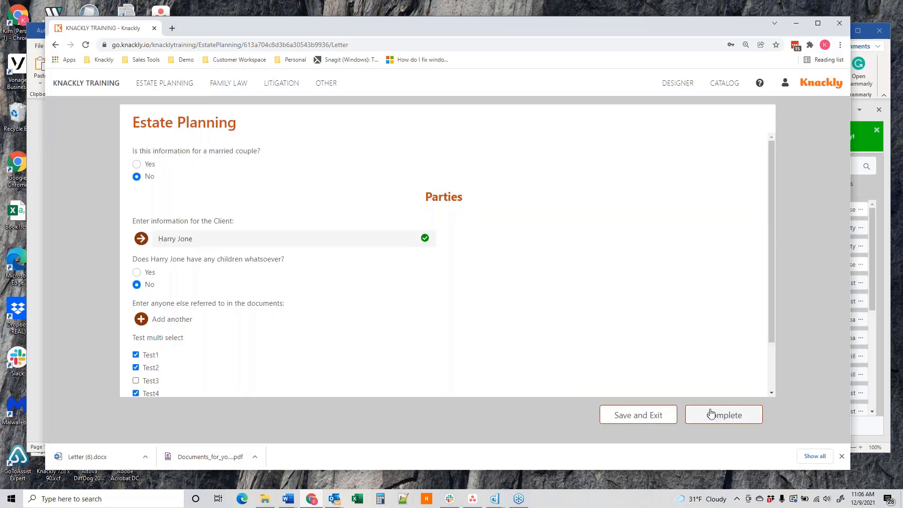
left_click(696, 415)
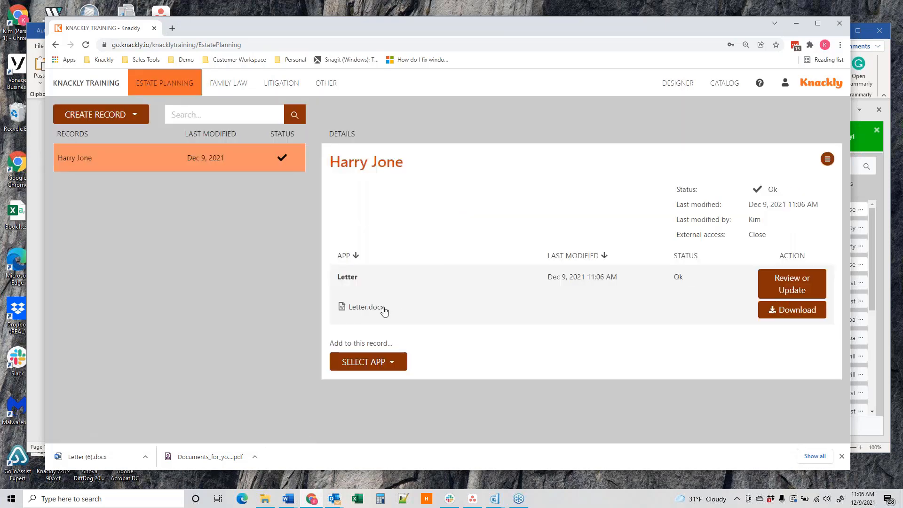
left_click(379, 314)
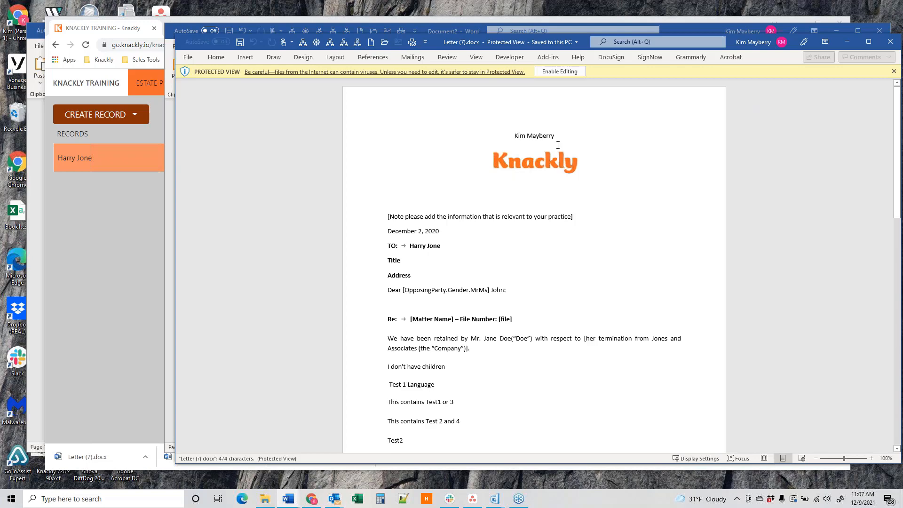
Return to the Letter template in Word and locate the docx templates in its Knackly variable list
left_click(710, 26)
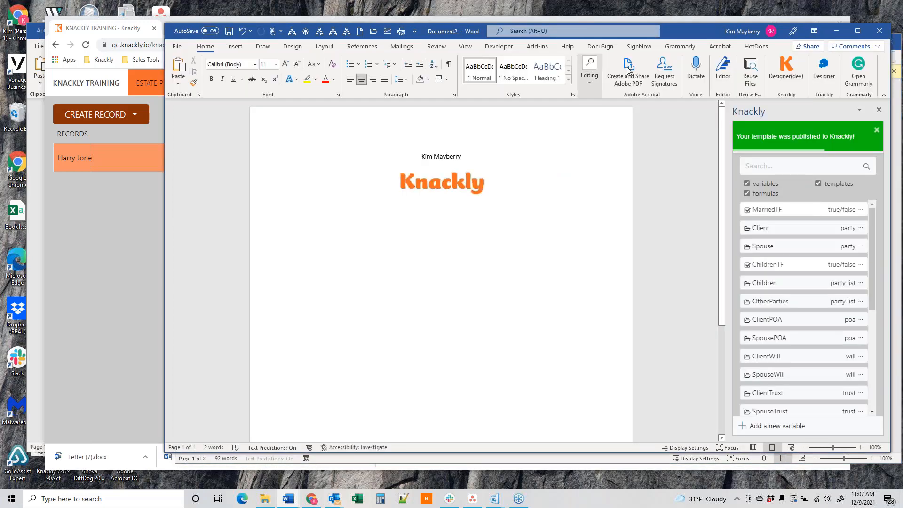
left_click(288, 499)
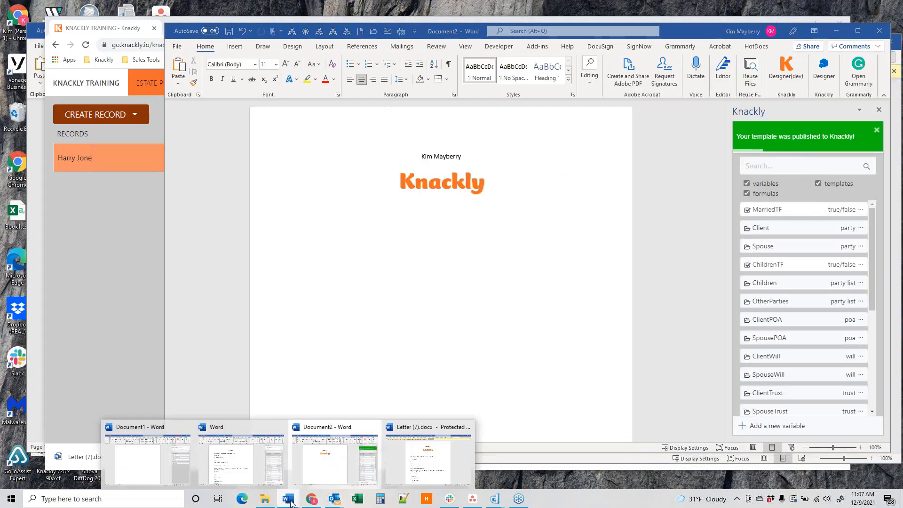
left_click(241, 465)
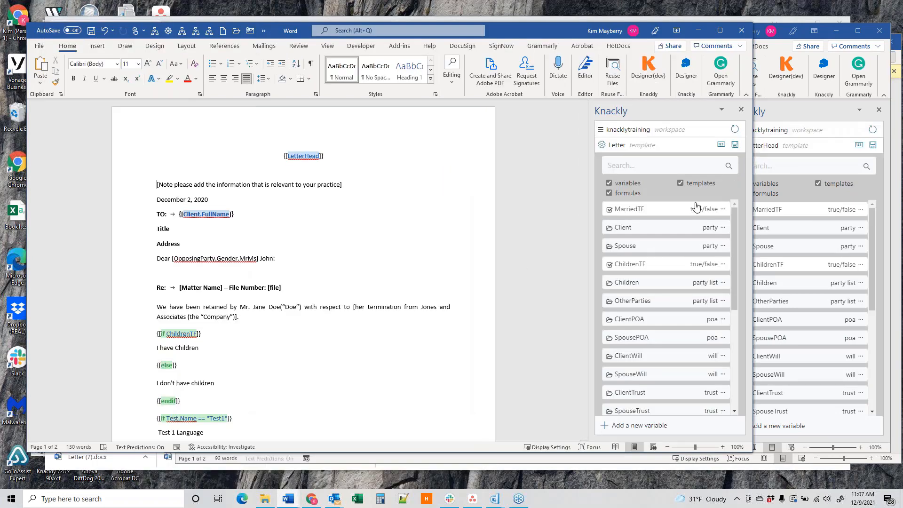
scroll(678, 285, "down", 5)
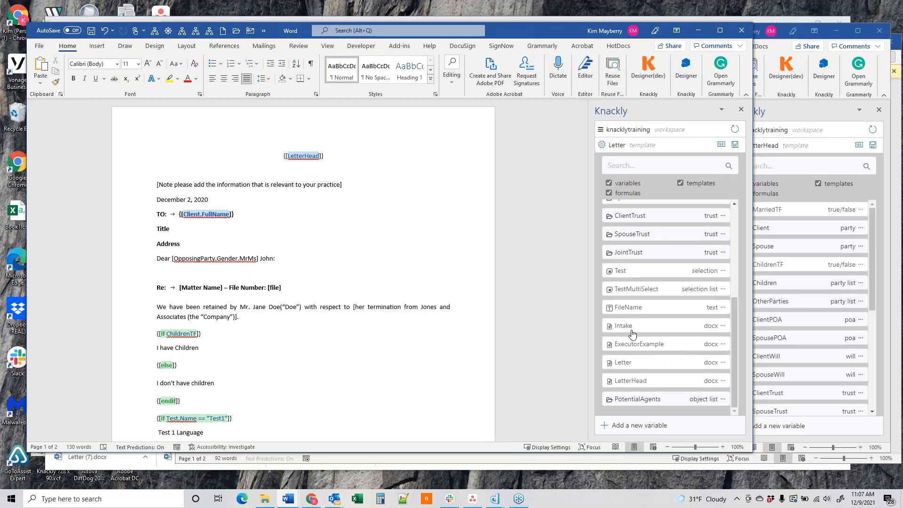
Review the Letter template down to its closing, highlight the text from "We would like to resolve" through [attorney Name], and return to the beginning
left_click(334, 160)
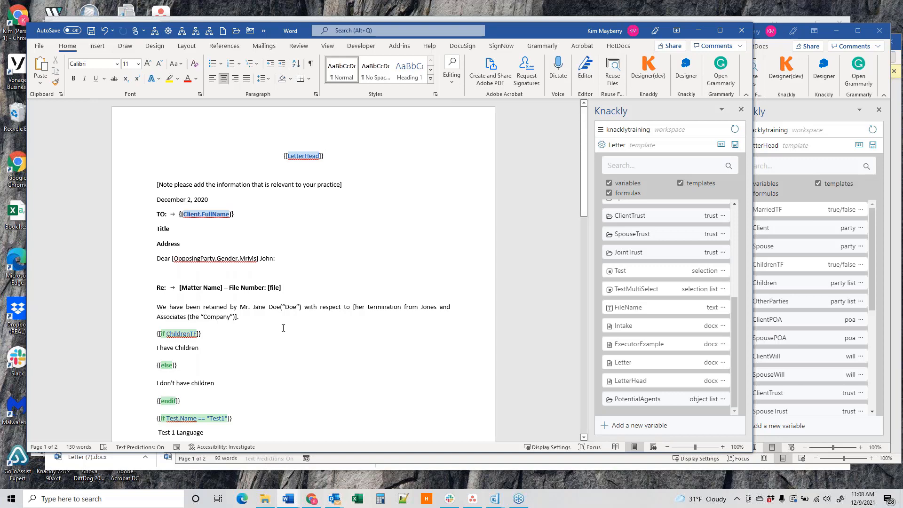
scroll(277, 324, "down", 10)
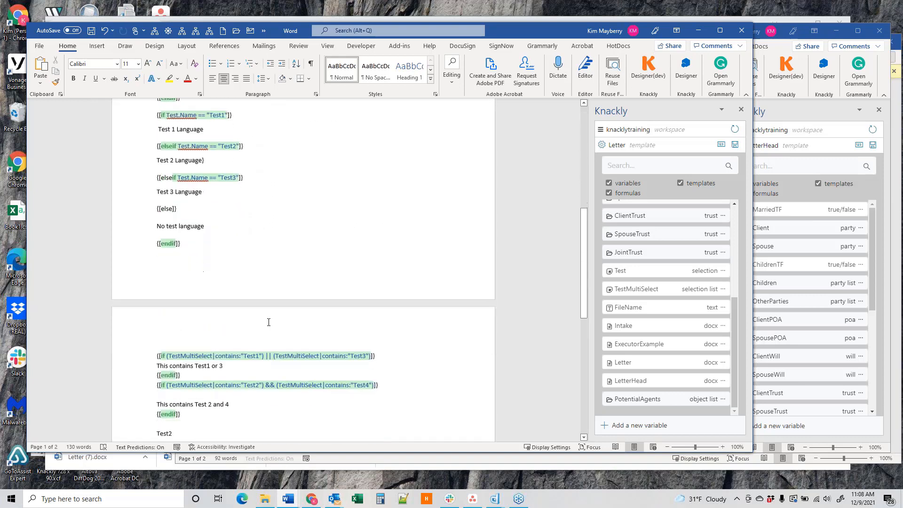
scroll(268, 322, "down", 10)
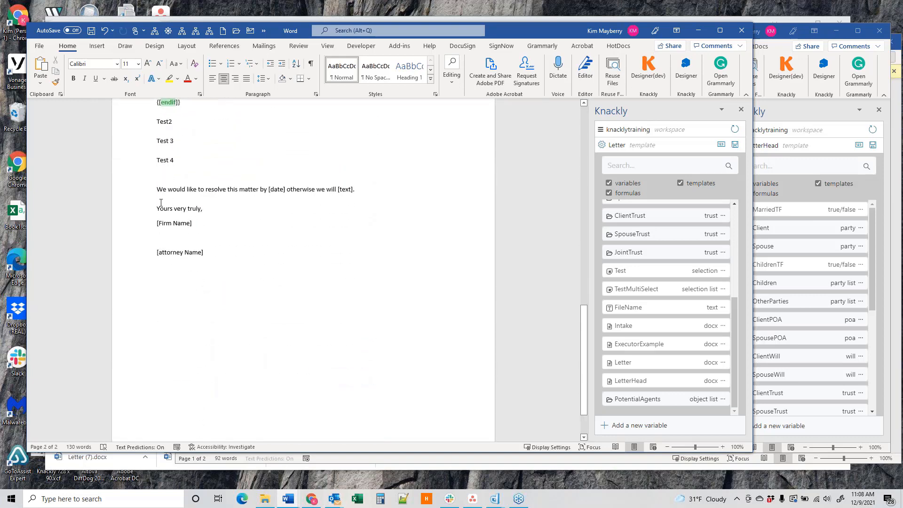
left_click_drag(156, 188, 226, 262)
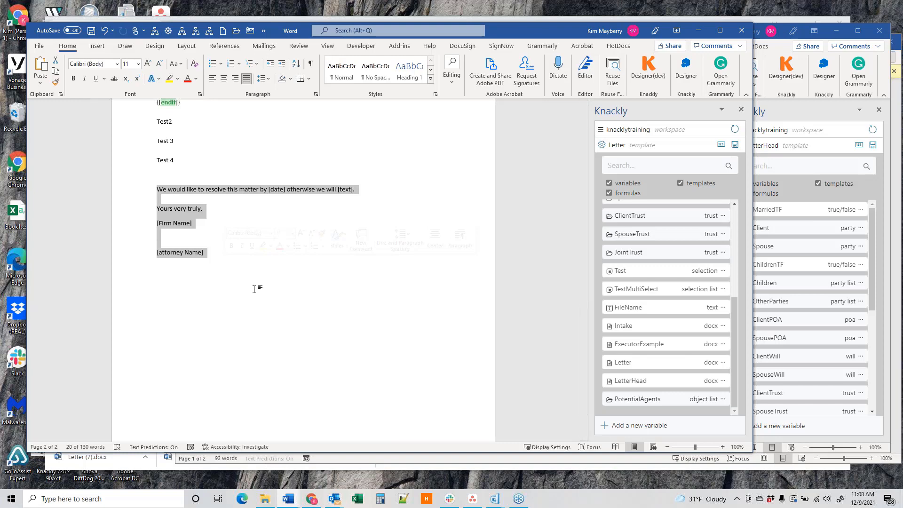
scroll(254, 289, "up", 15)
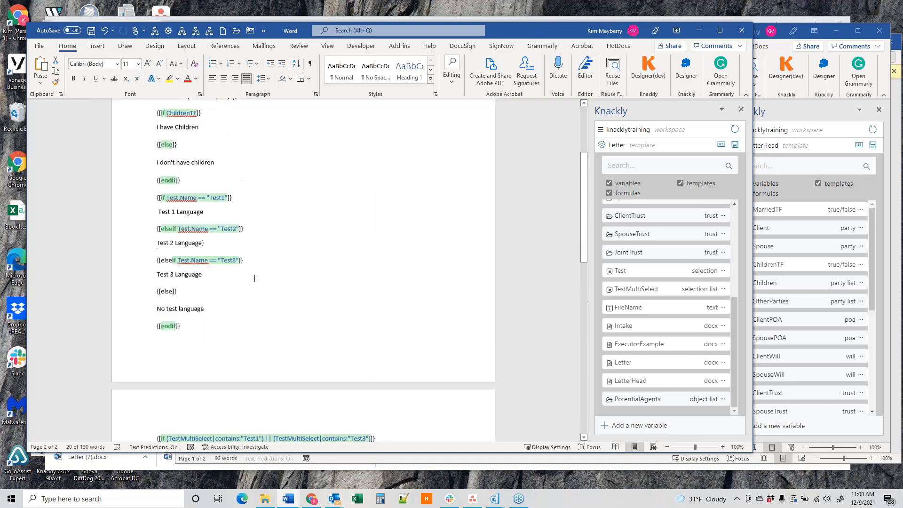
scroll(253, 281, "up", 1)
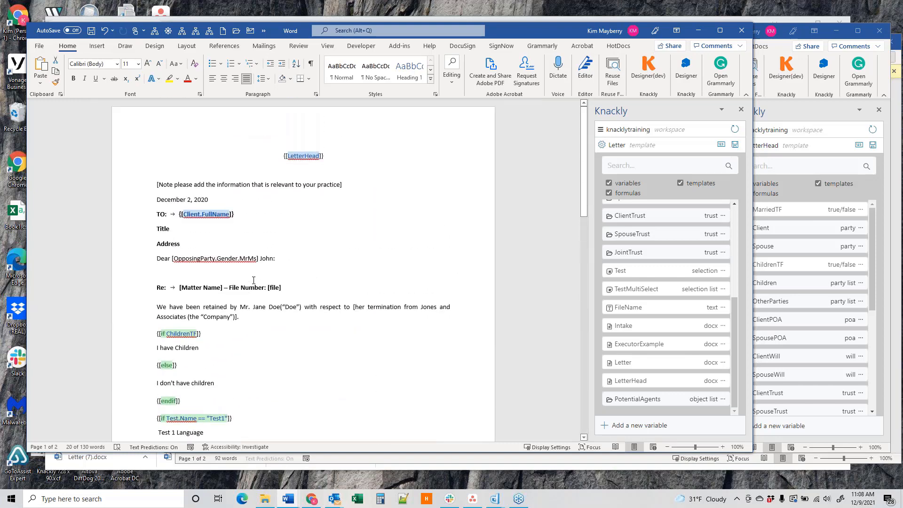